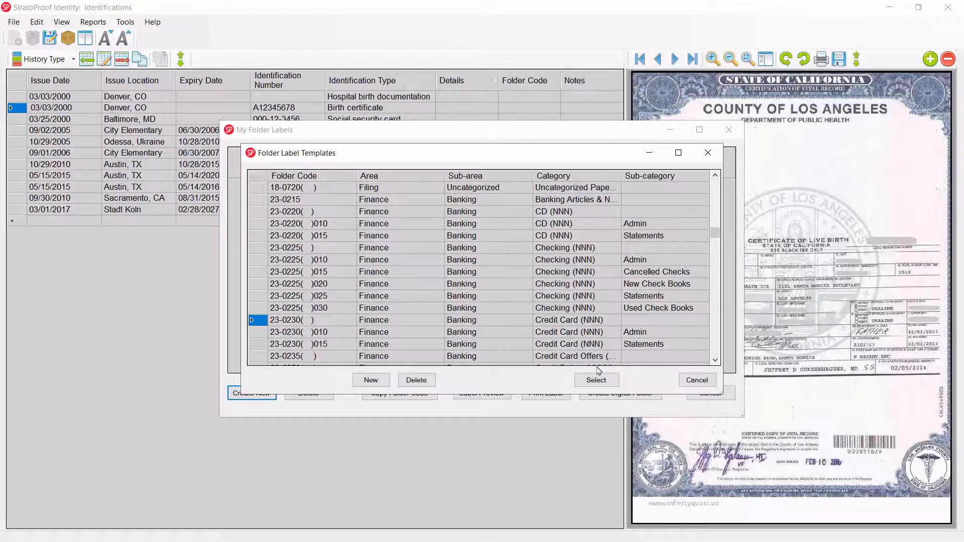
# Create a folder label from the 23-0230 Credit Card (NNN) template, leaving the number and descriptive text blank, and preview it before saving.
pyautogui.click(597, 381)
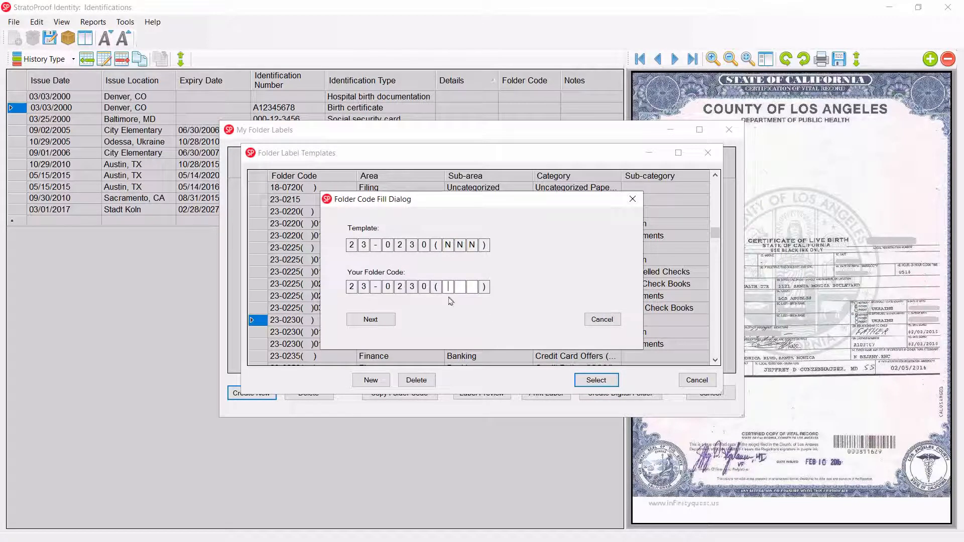
pyautogui.click(378, 321)
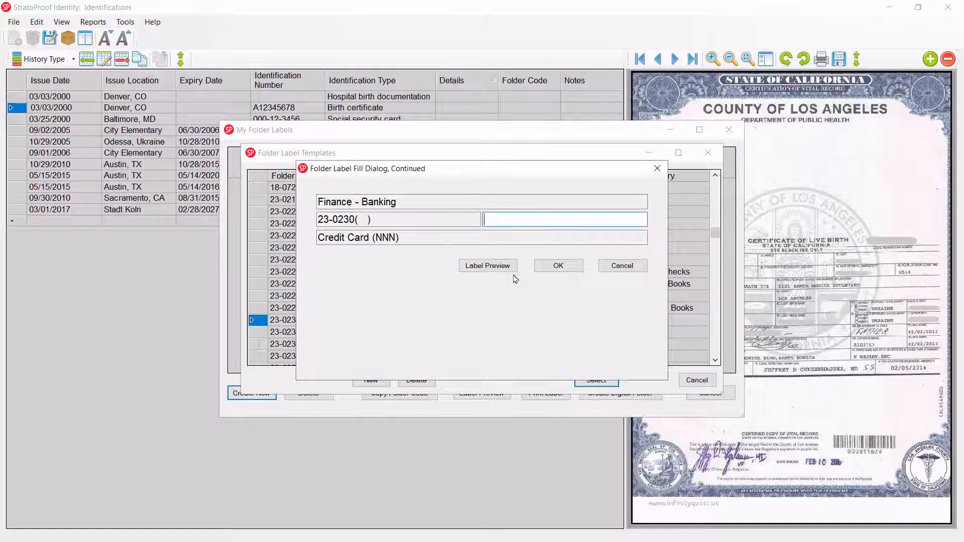
pyautogui.click(509, 269)
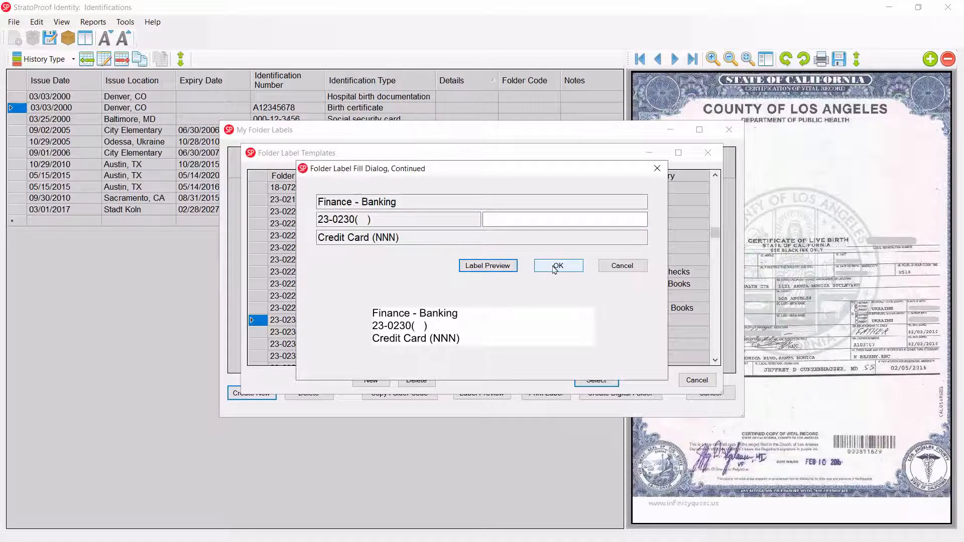
pyautogui.click(555, 267)
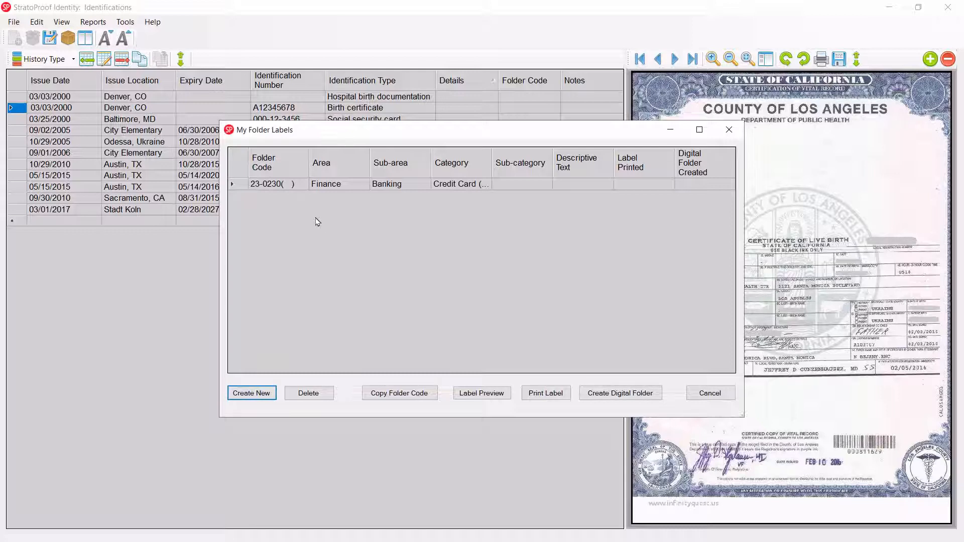
# Preview the unnumbered Credit Card folder label and print one copy on the Brother QL-800.
pyautogui.click(241, 184)
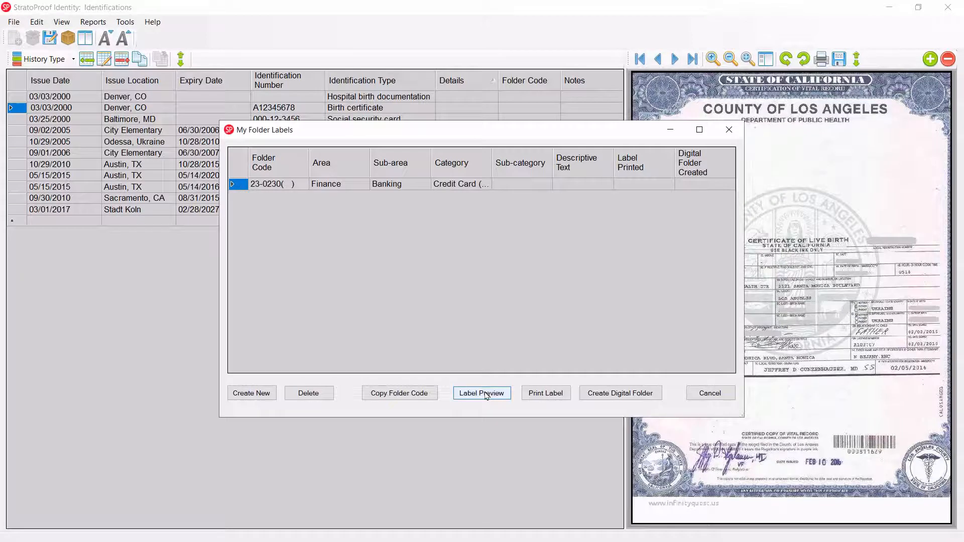
pyautogui.click(486, 395)
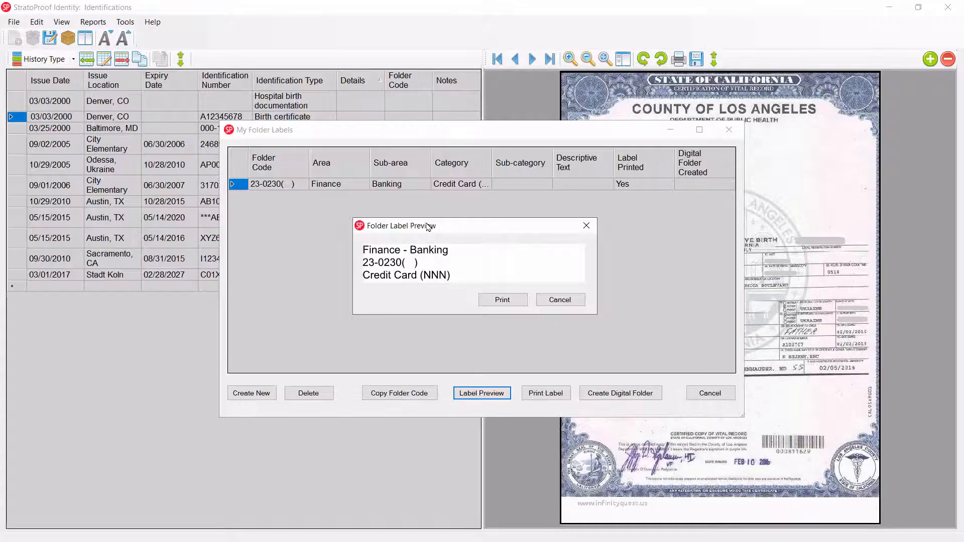
pyautogui.click(507, 300)
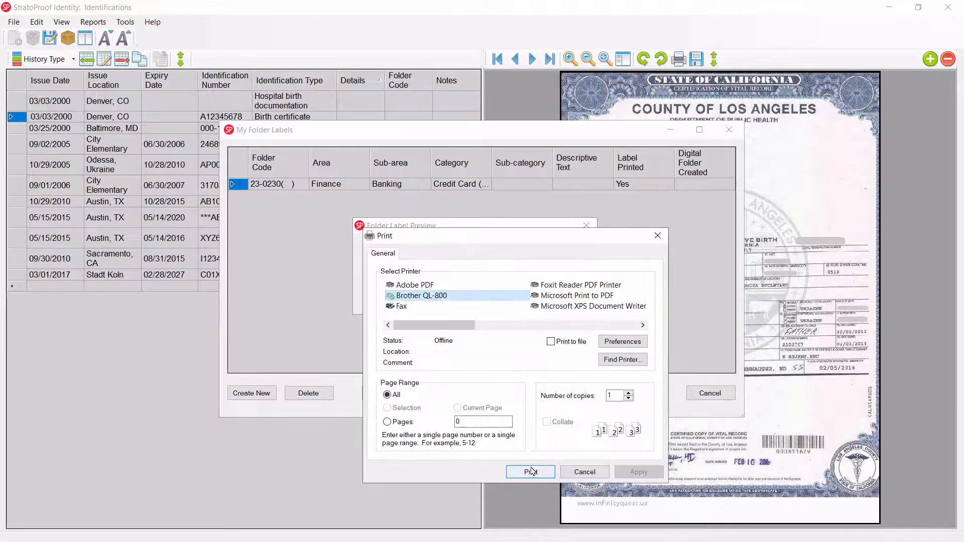
pyautogui.click(532, 471)
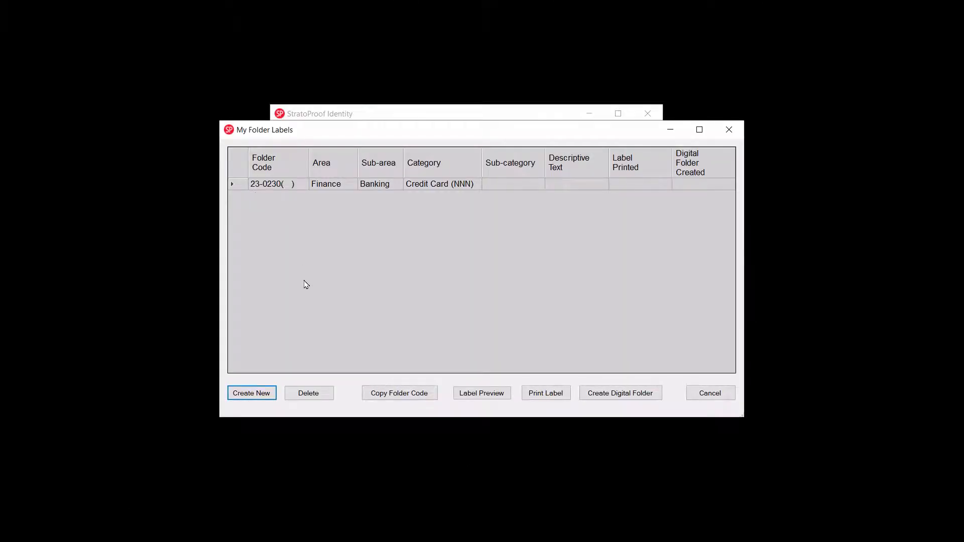
# Create a folder label from the 23-0230 Credit Card (NNN) template with number 001 and descriptive text ABCD, previewing it before saving.
pyautogui.click(252, 394)
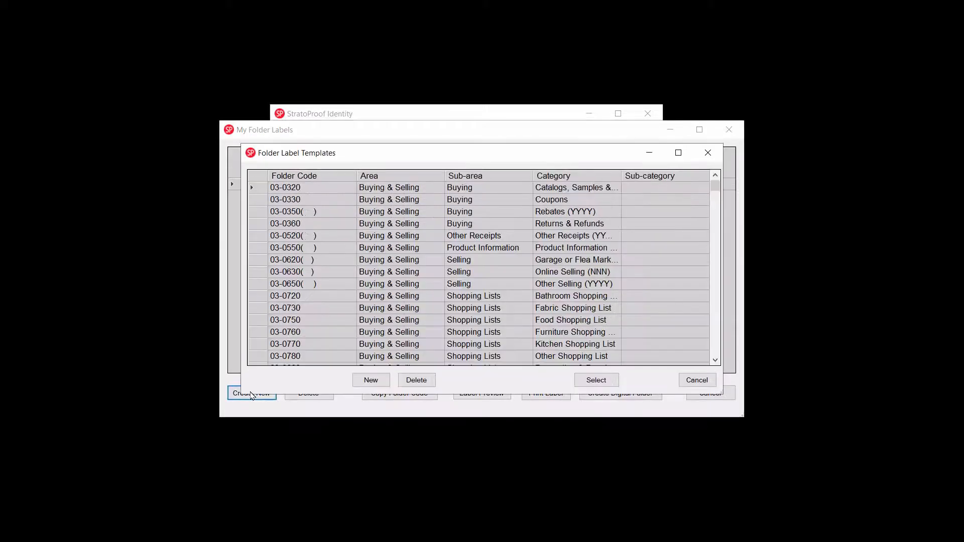
pyautogui.moveTo(715, 187); pyautogui.dragTo(716, 240)
pyautogui.click(259, 285)
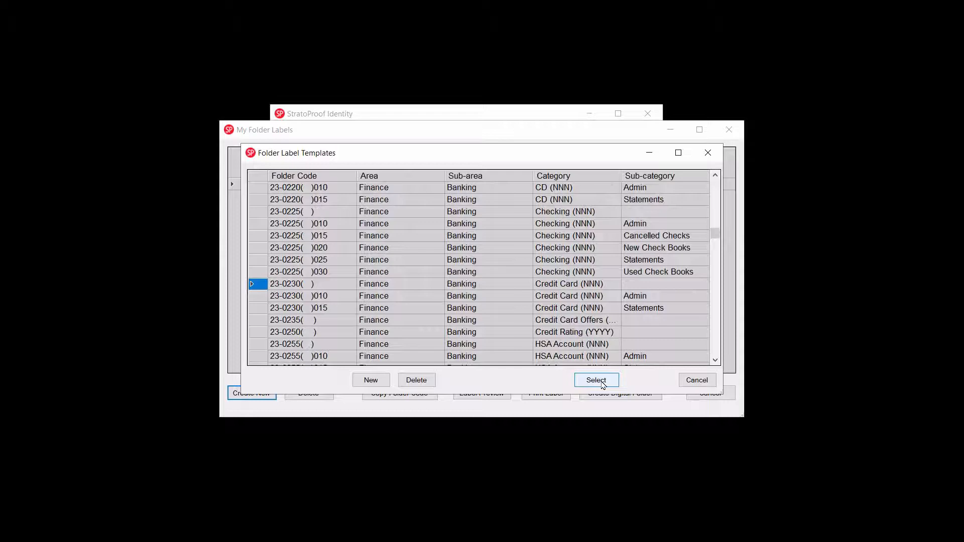
pyautogui.click(601, 381)
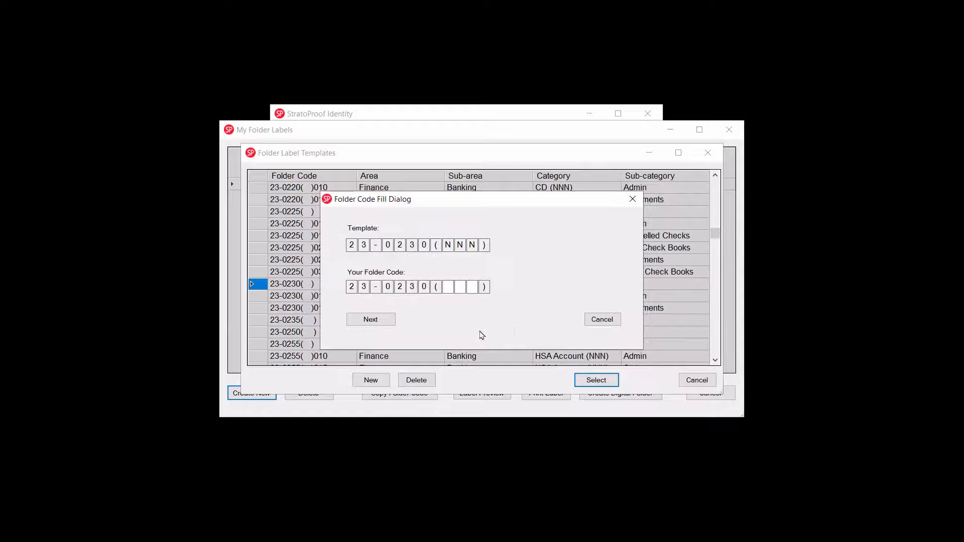
pyautogui.write('001')
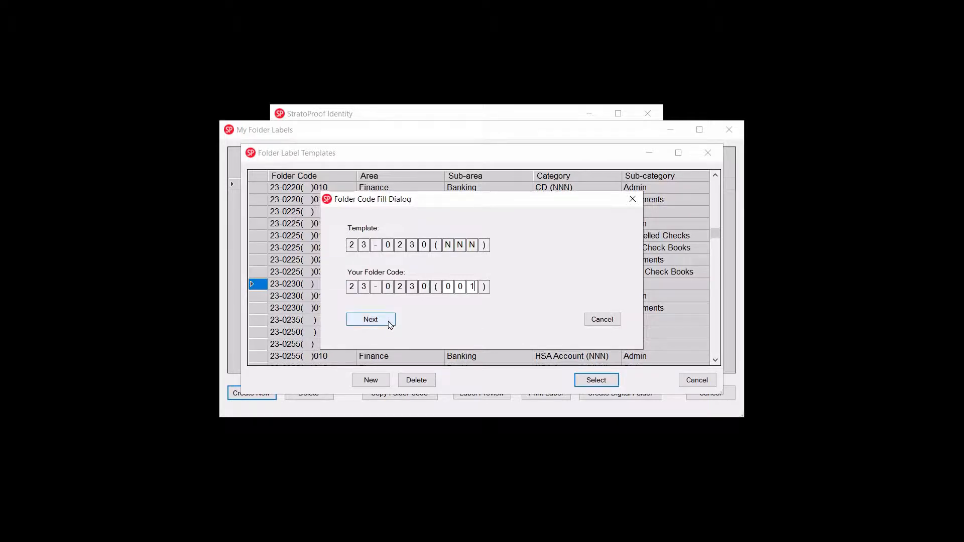
pyautogui.click(391, 325)
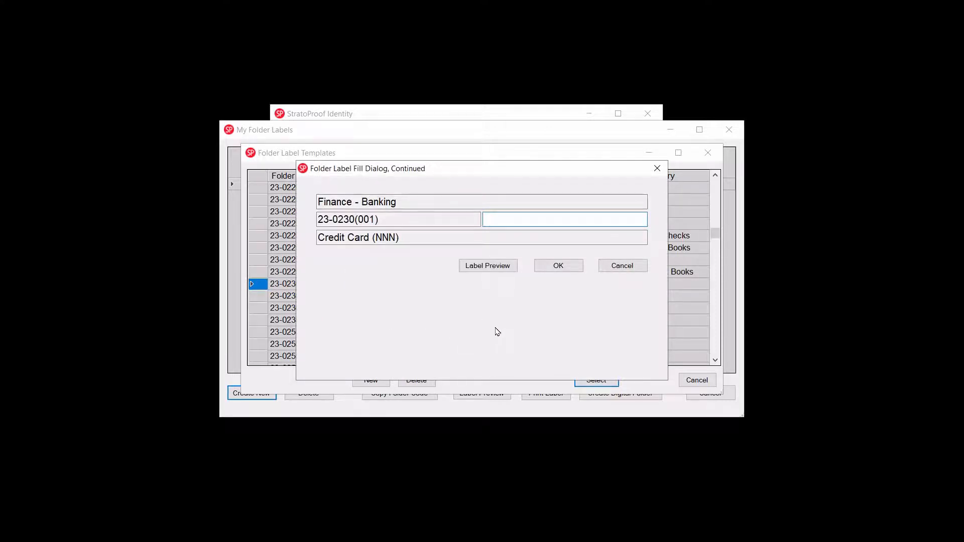
pyautogui.write('ABCD')
pyautogui.click(494, 270)
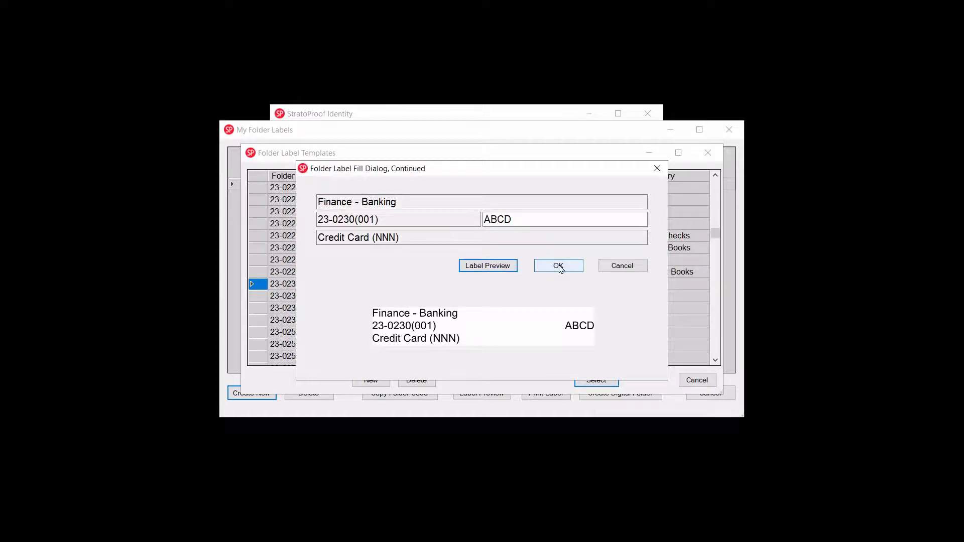
pyautogui.click(561, 269)
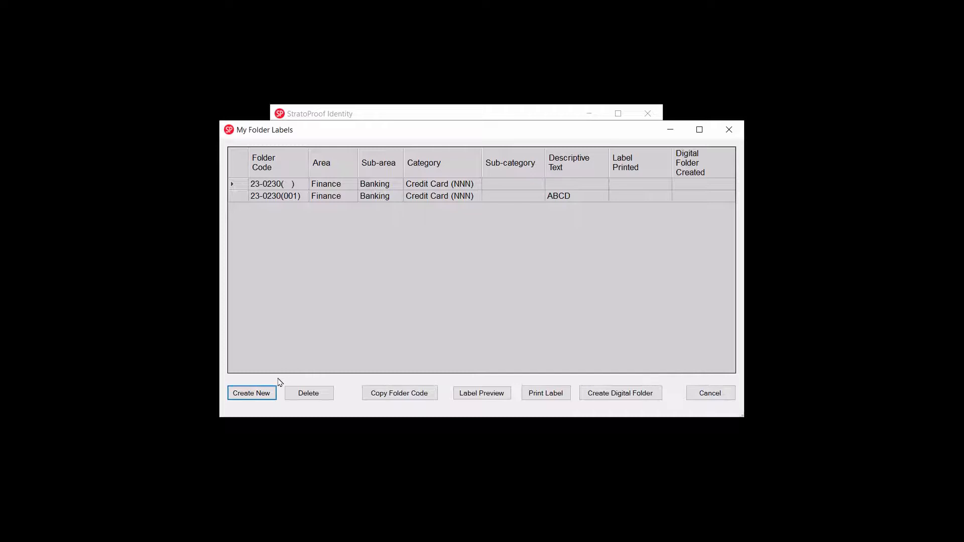
# Create a second numbered label from the 23-0230 Credit Card (NNN) template with number 002 and descriptive text MNOPQ, previewing it before saving.
pyautogui.click(257, 393)
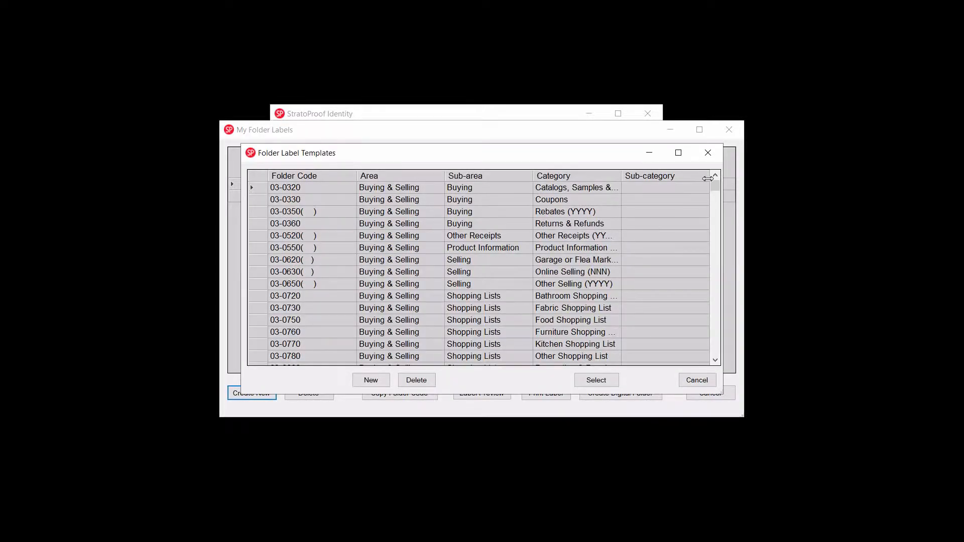
pyautogui.moveTo(717, 186); pyautogui.dragTo(721, 236)
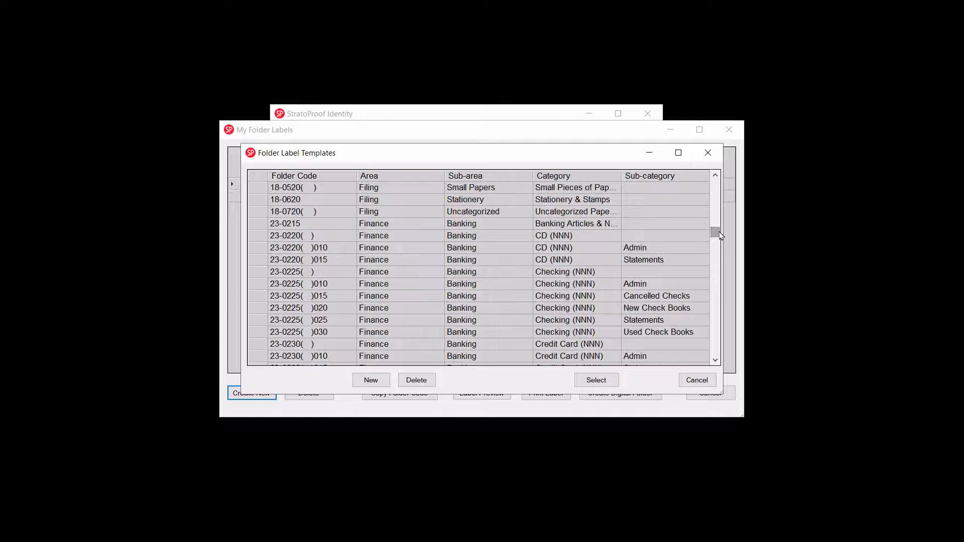
pyautogui.click(262, 346)
pyautogui.click(592, 380)
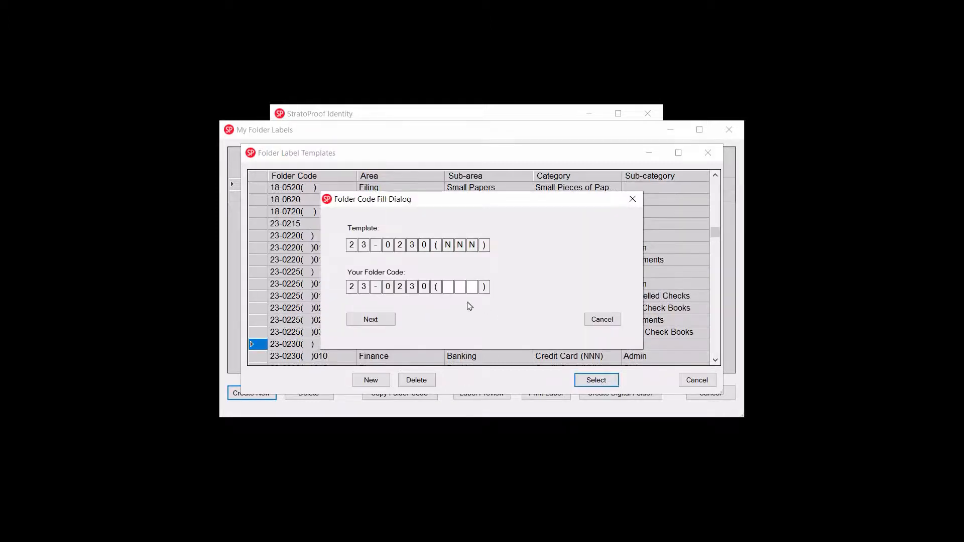
pyautogui.write('002')
pyautogui.click(384, 320)
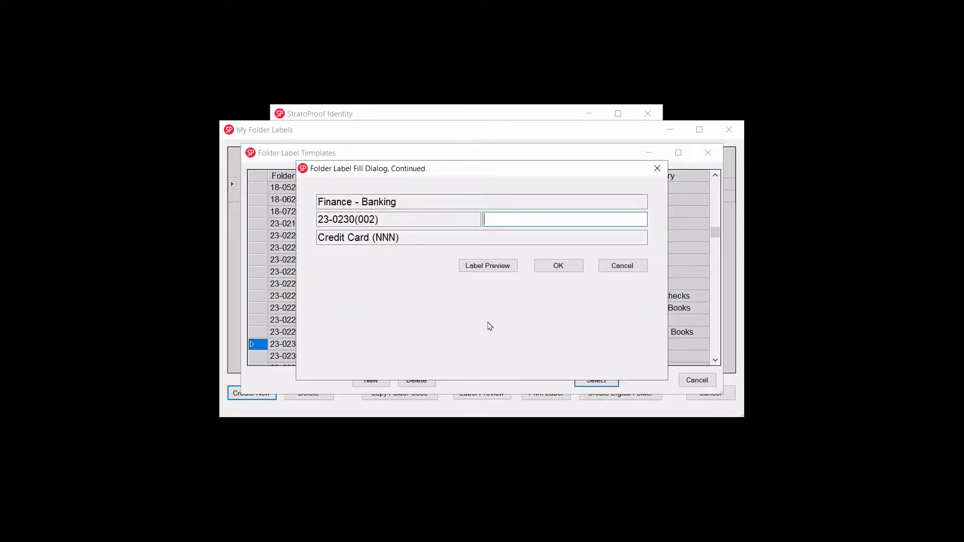
pyautogui.write('MNOPQ')
pyautogui.click(511, 266)
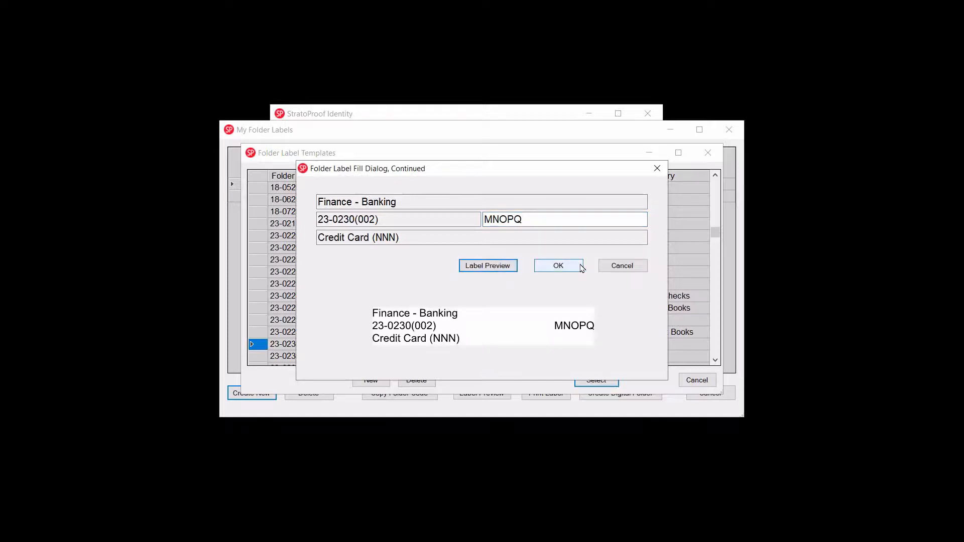
pyautogui.click(578, 269)
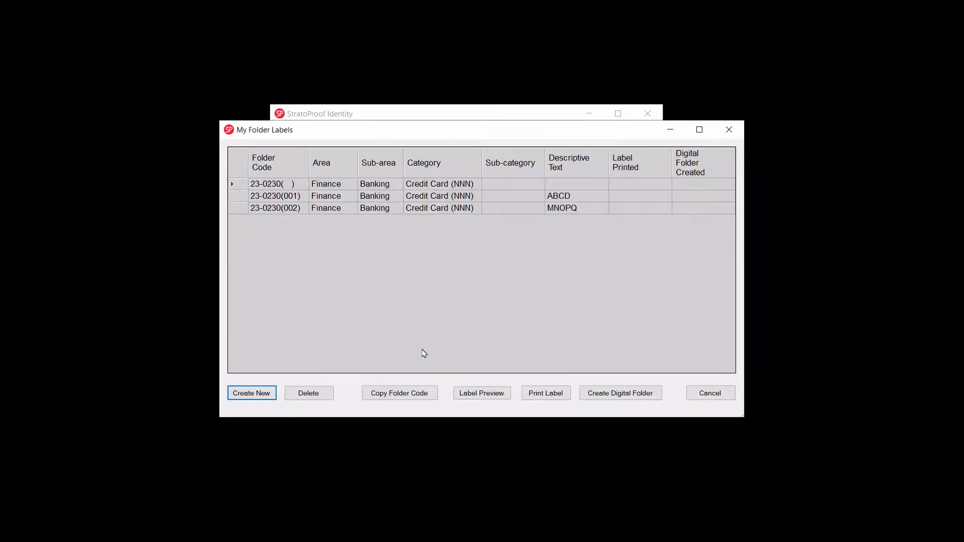
# Create a third numbered label from the 23-0230 Credit Card (NNN) template with number 003 and descriptive text WXYZ, previewing it before saving.
pyautogui.click(274, 393)
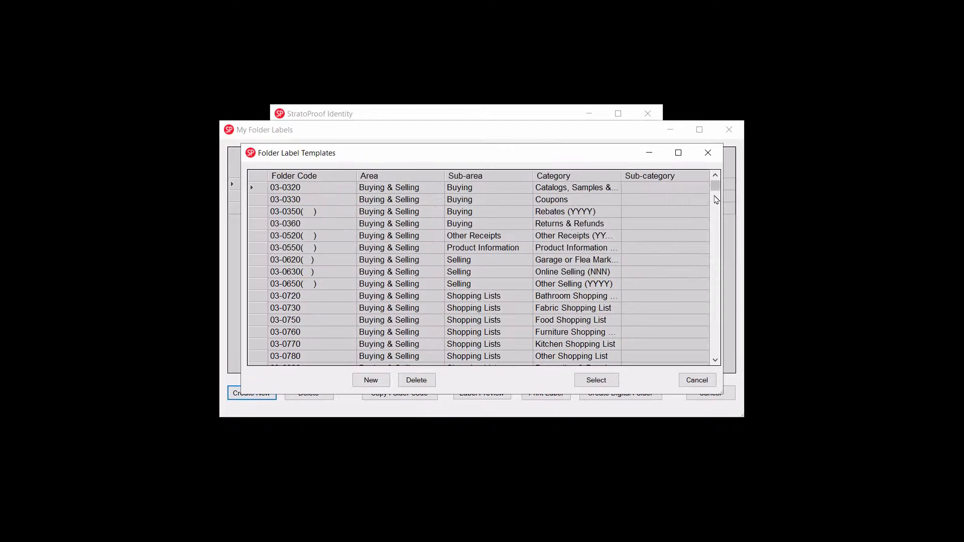
pyautogui.moveTo(718, 193); pyautogui.dragTo(718, 242)
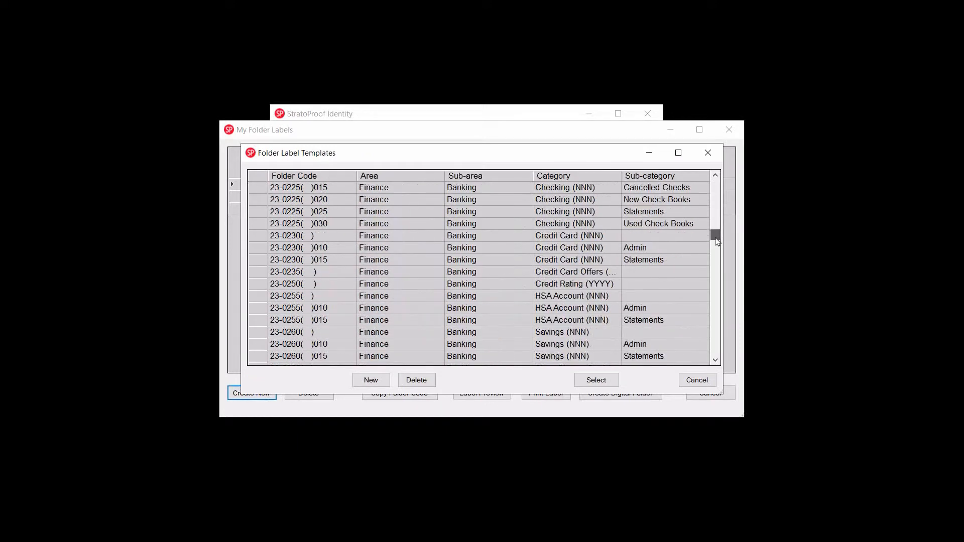
pyautogui.click(259, 237)
pyautogui.click(608, 385)
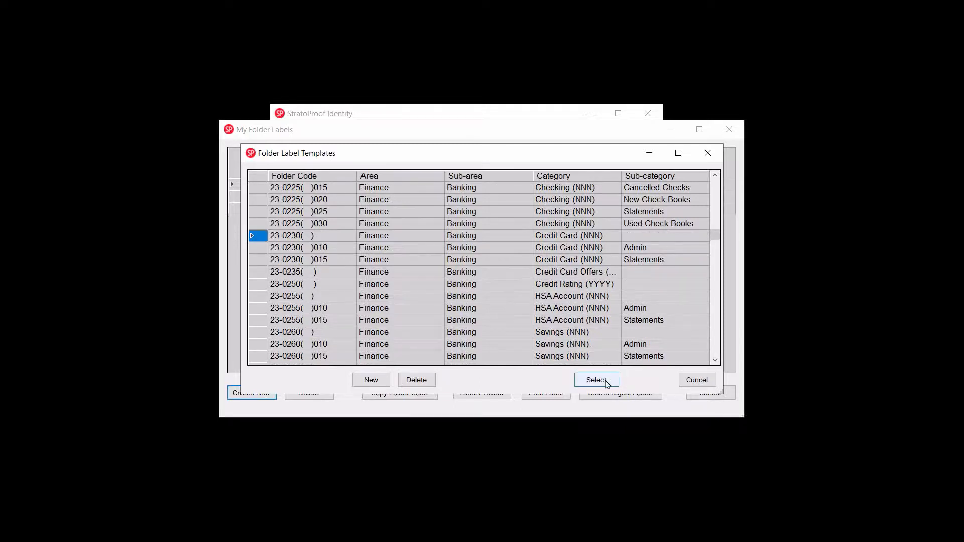
pyautogui.write('003')
pyautogui.click(379, 320)
pyautogui.write('WXYZ')
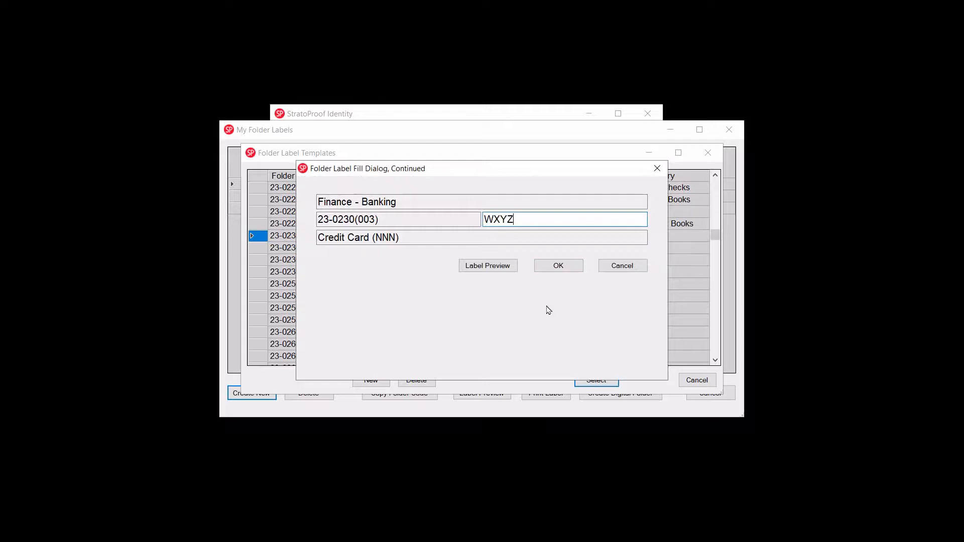
pyautogui.click(511, 267)
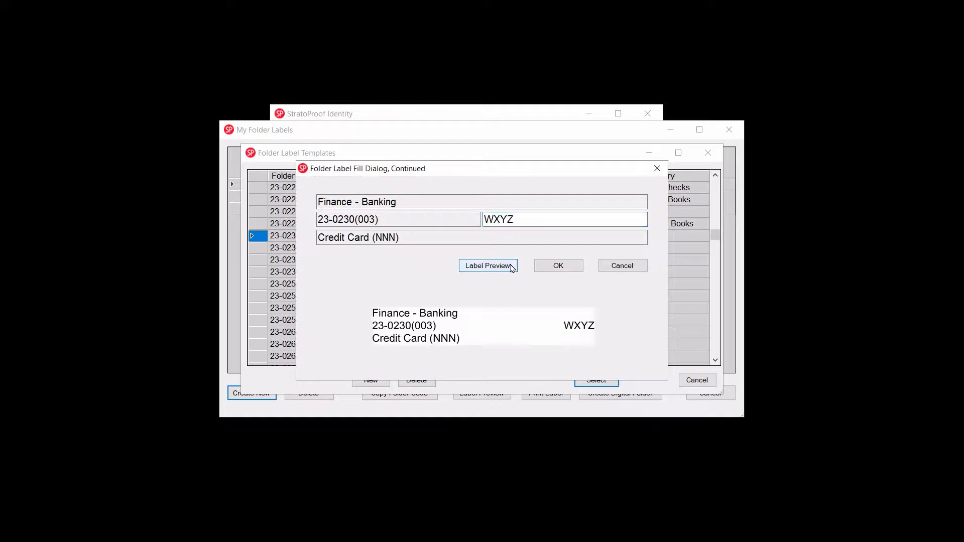
pyautogui.click(562, 265)
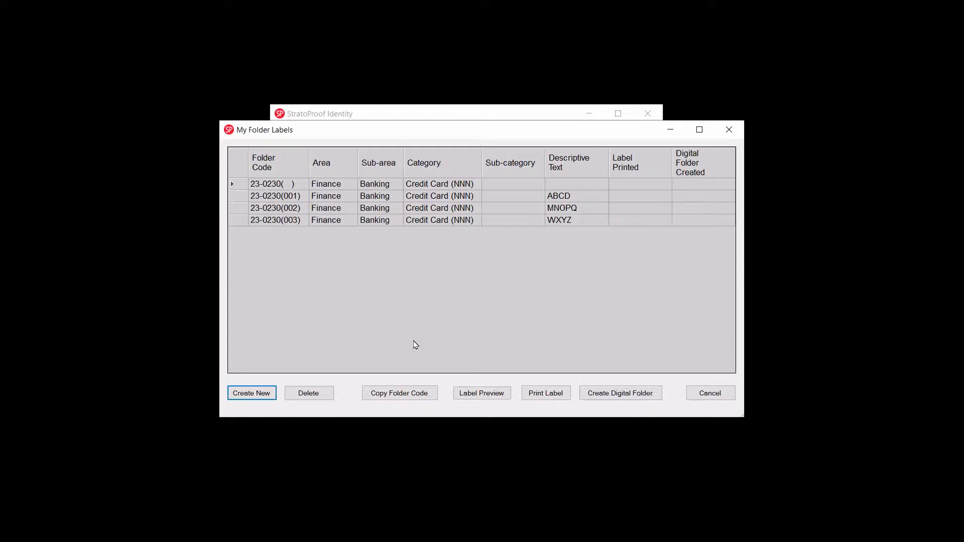
# Delete the unnumbered 23-0230 Credit Card folder label from the folder labels list.
pyautogui.click(241, 186)
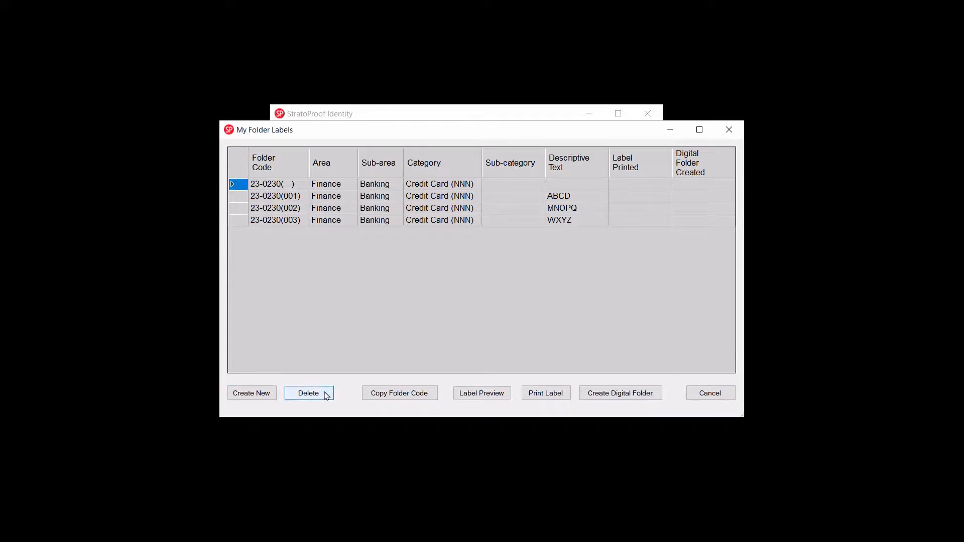
pyautogui.click(327, 396)
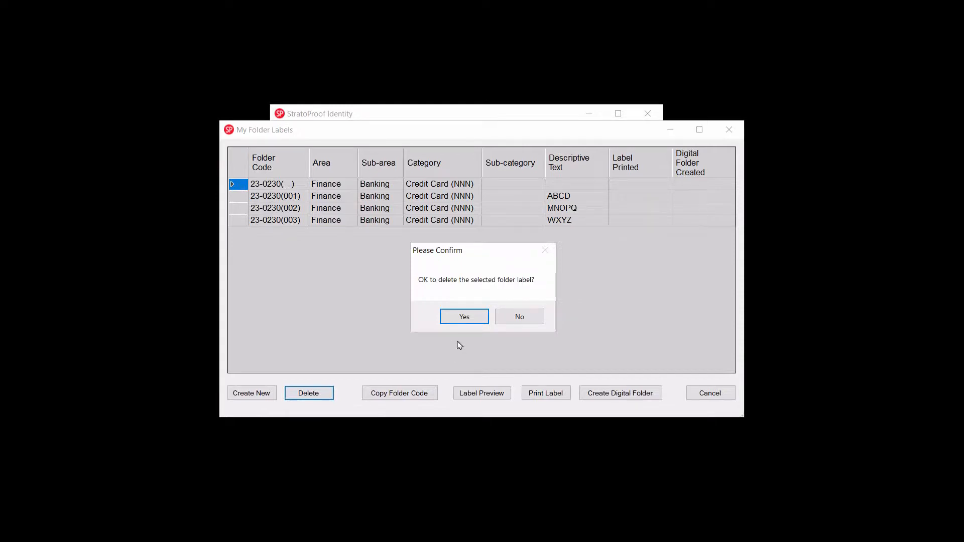
pyautogui.click(472, 317)
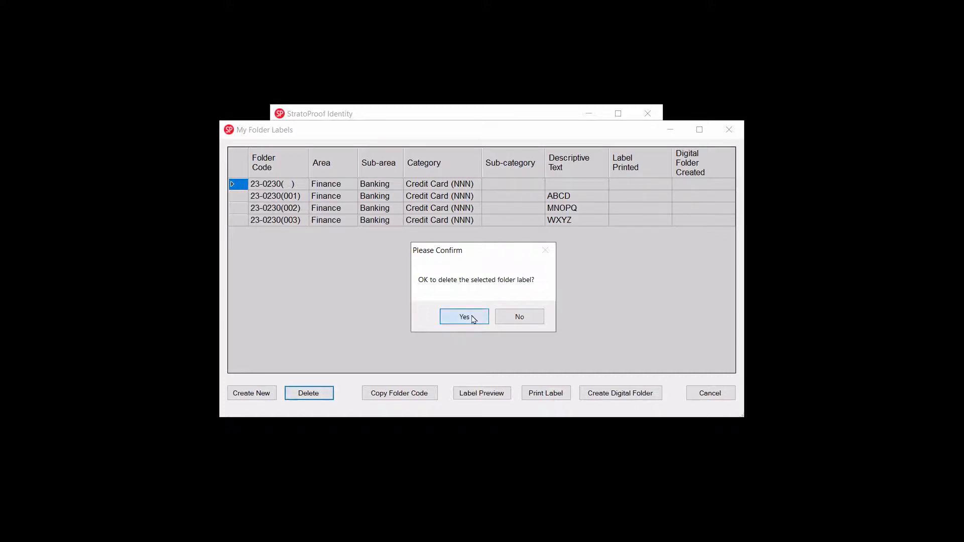